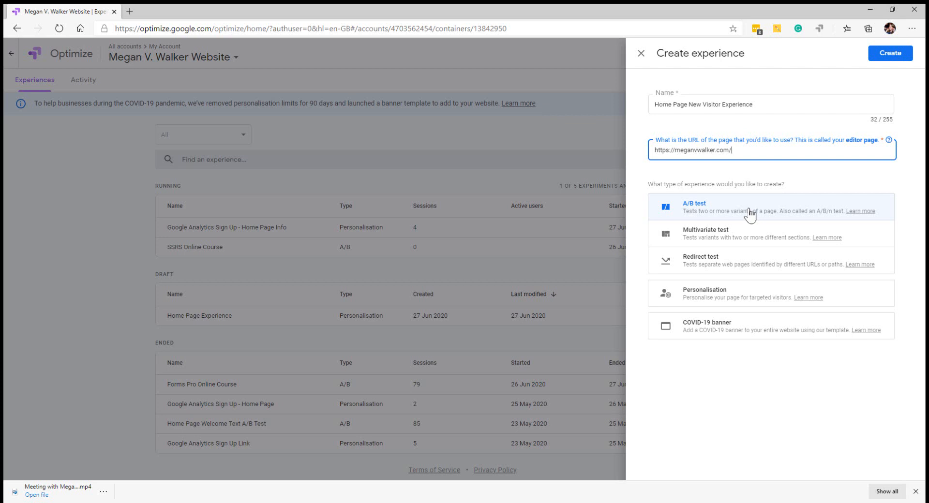
- Create "Home Page New Visitor Experience" as a Personalisation and open the rule types for its audience targeting
left_click(732, 301)
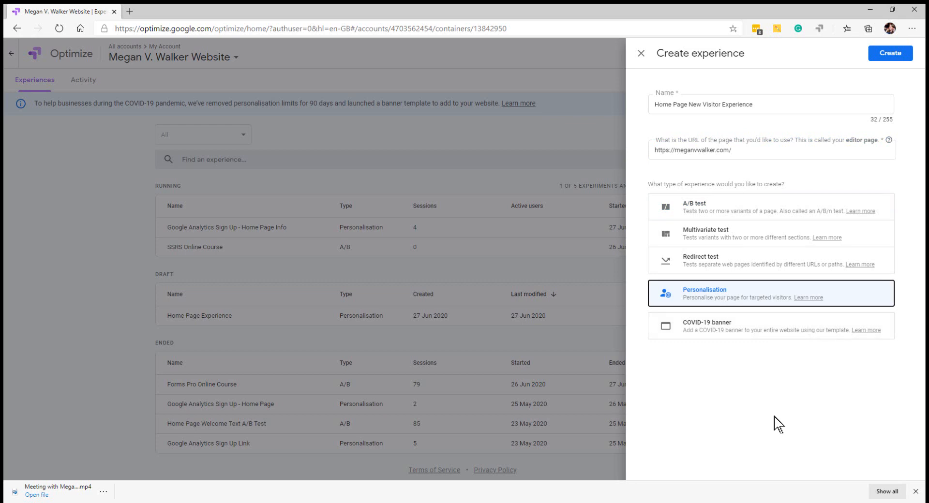
left_click(889, 52)
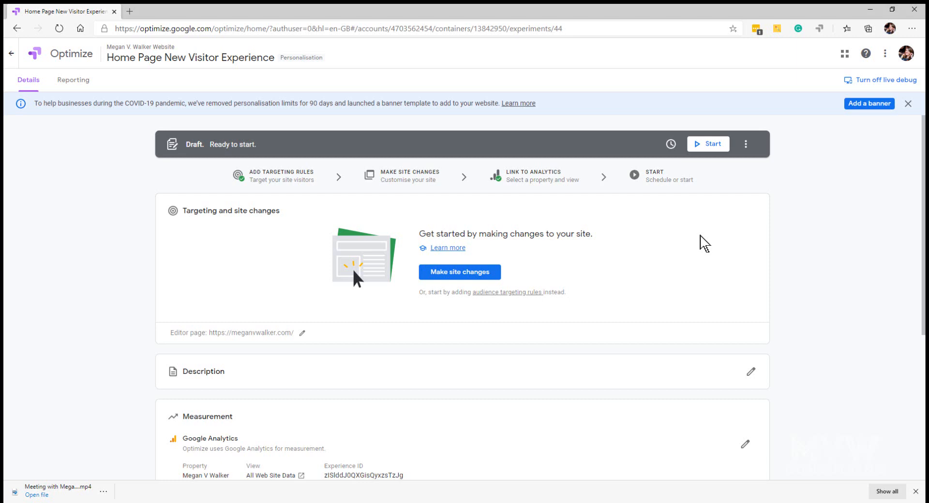
scroll(676, 262, "down", 2)
scroll(676, 261, "up", 2)
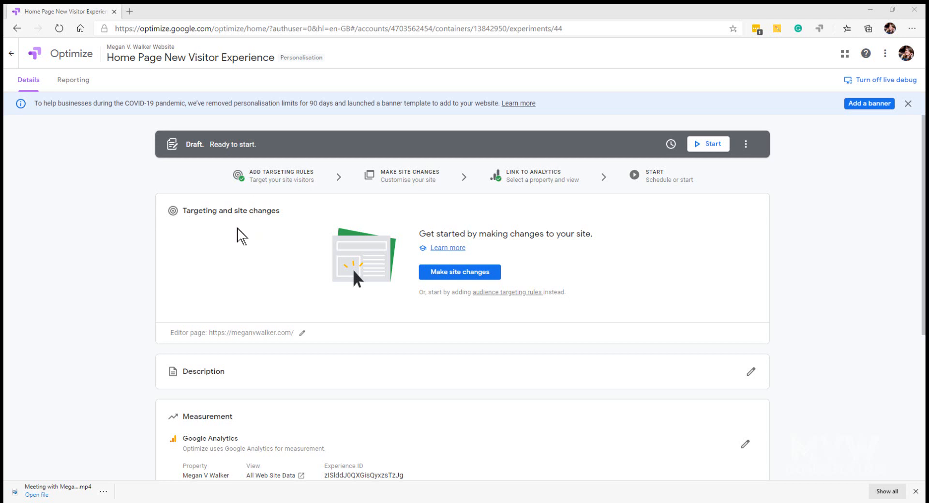
left_click(514, 292)
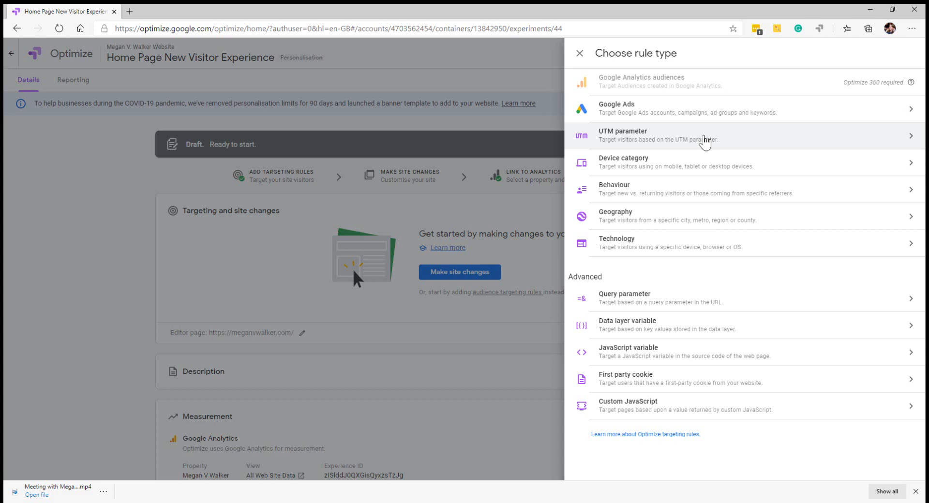
- Examine the settings of the UTM parameter targeting rule and return to the list of rule types without adding it
left_click(732, 139)
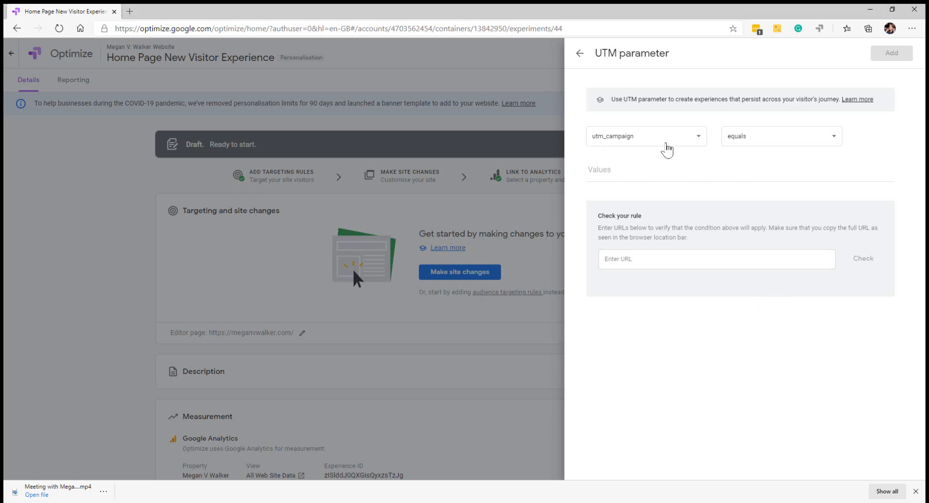
left_click(636, 173)
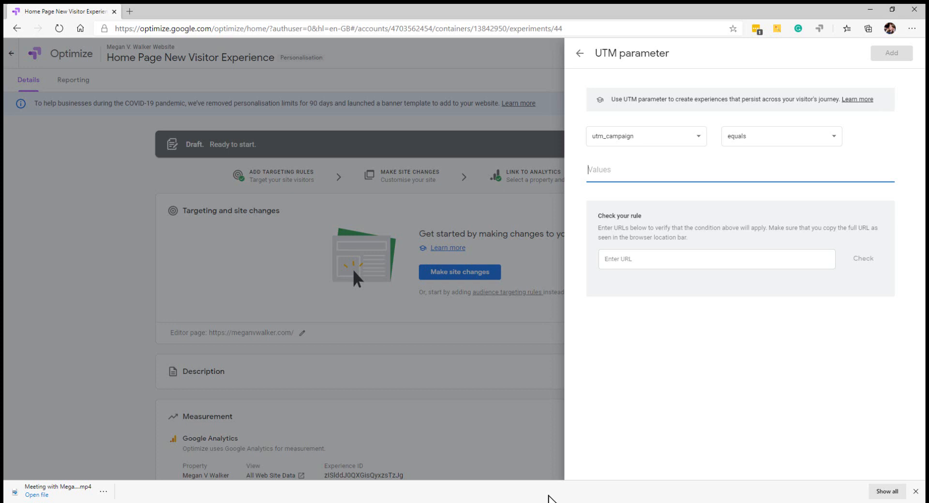
left_click(916, 491)
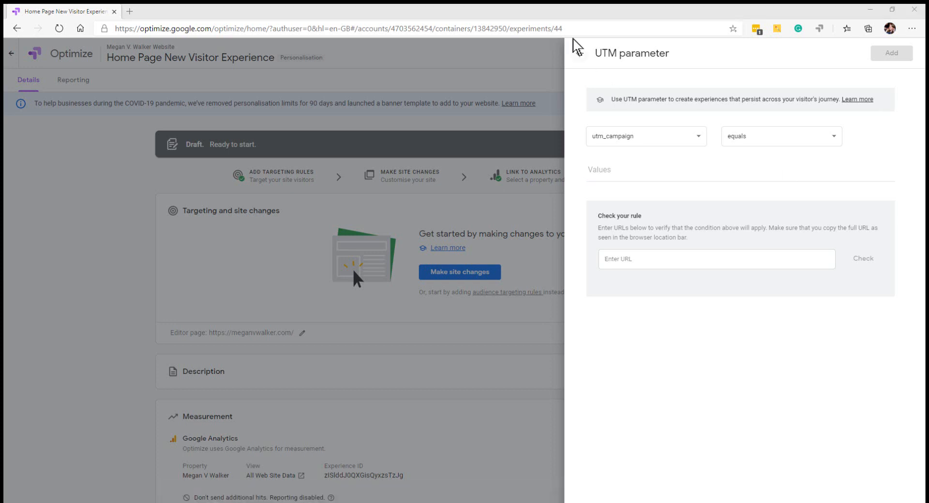
left_click(579, 53)
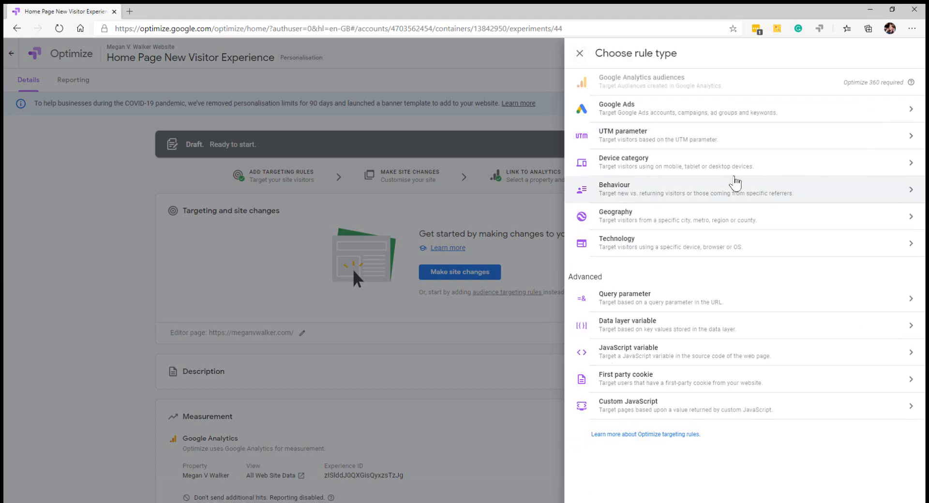
- Examine the available values for the Device category targeting rule and return to the list of rule types
left_click(748, 174)
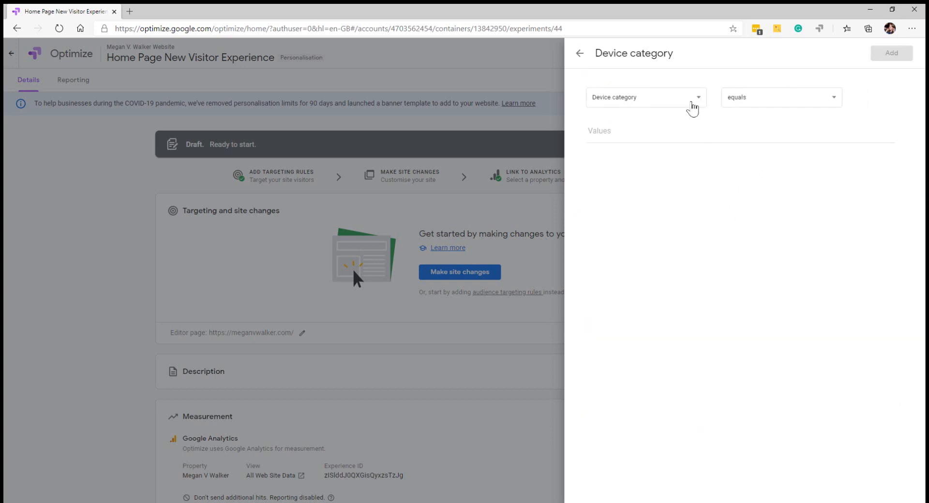
left_click(699, 103)
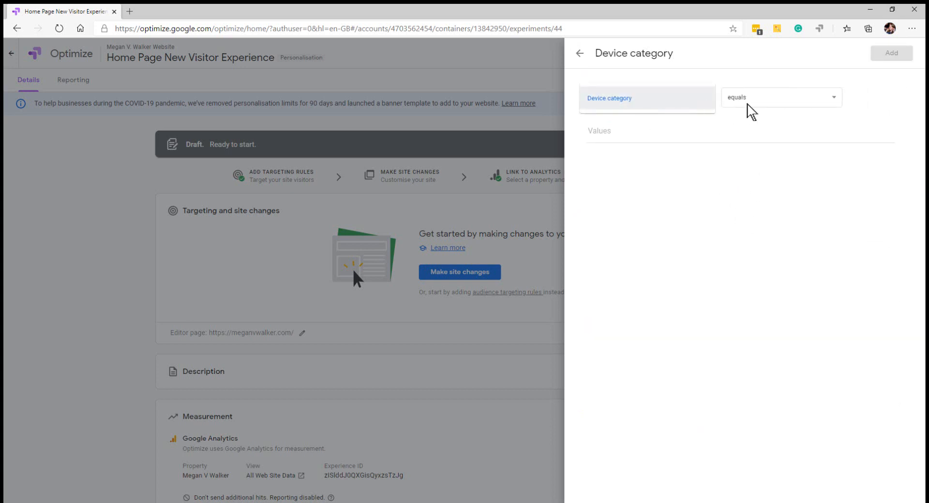
left_click(655, 136)
left_click(649, 137)
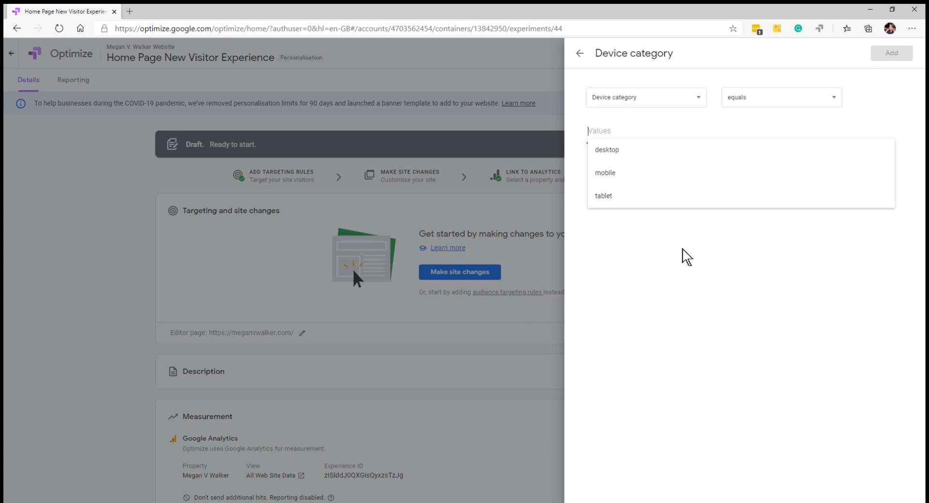
left_click(580, 53)
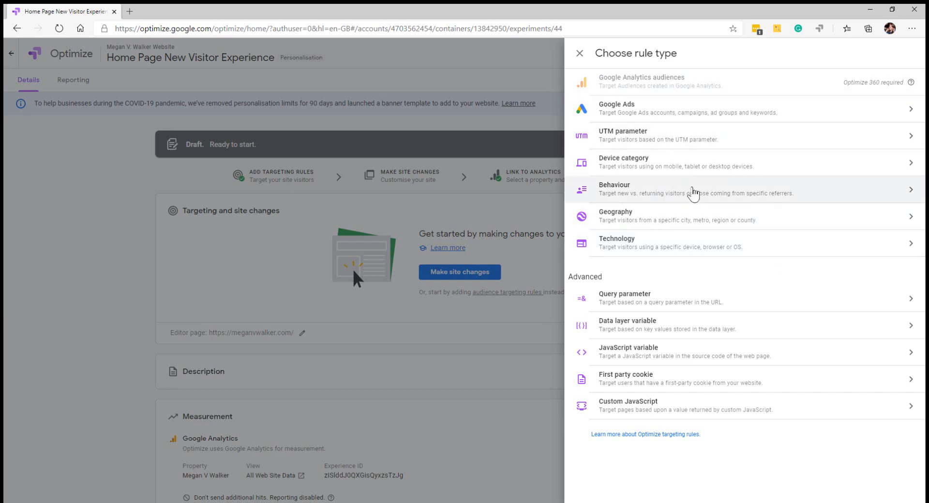
- Add a Behaviour audience rule for time since first arrival less than 10 seconds
left_click(694, 192)
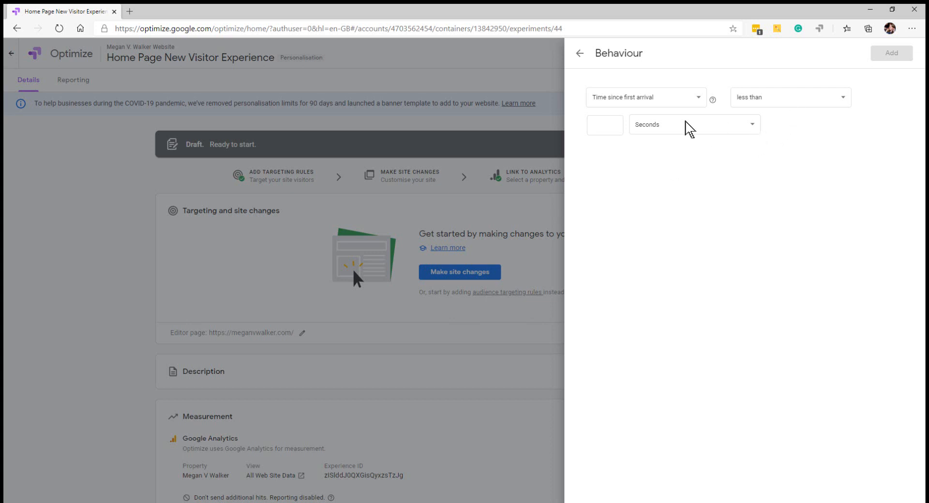
left_click(609, 125)
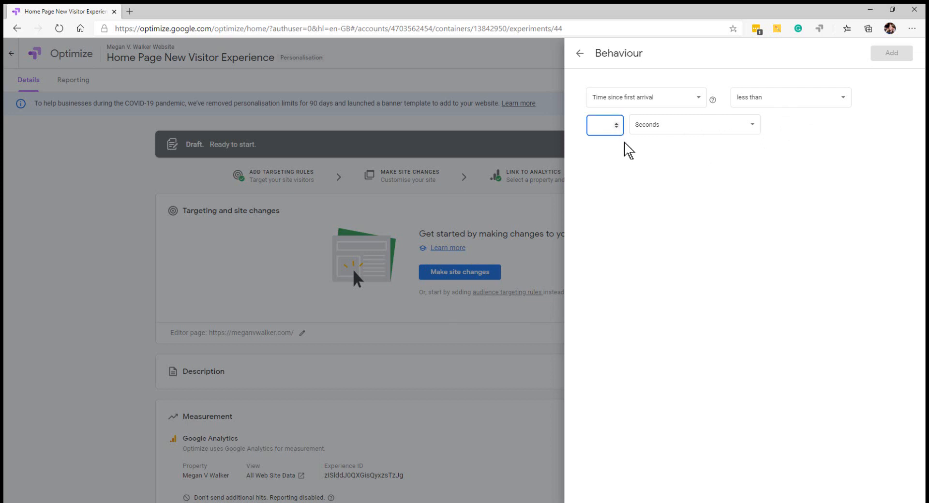
type("10")
mouse_move(712, 101)
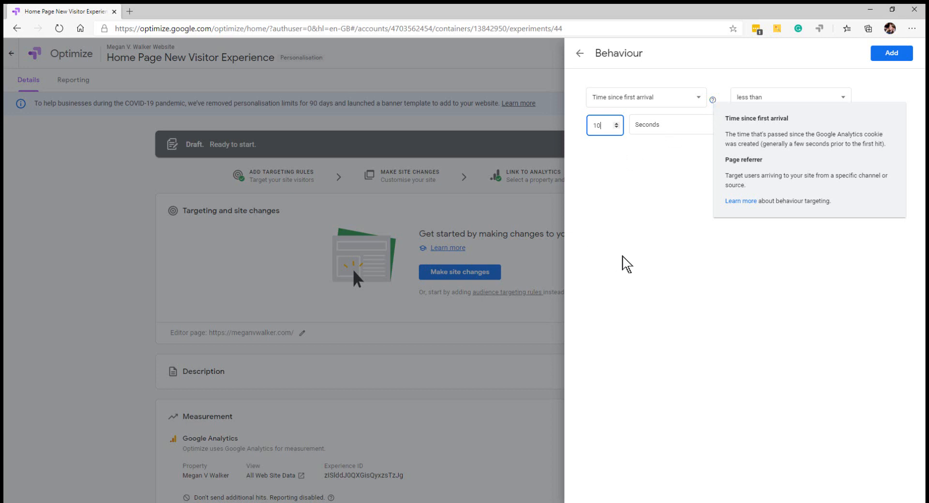
left_click(636, 266)
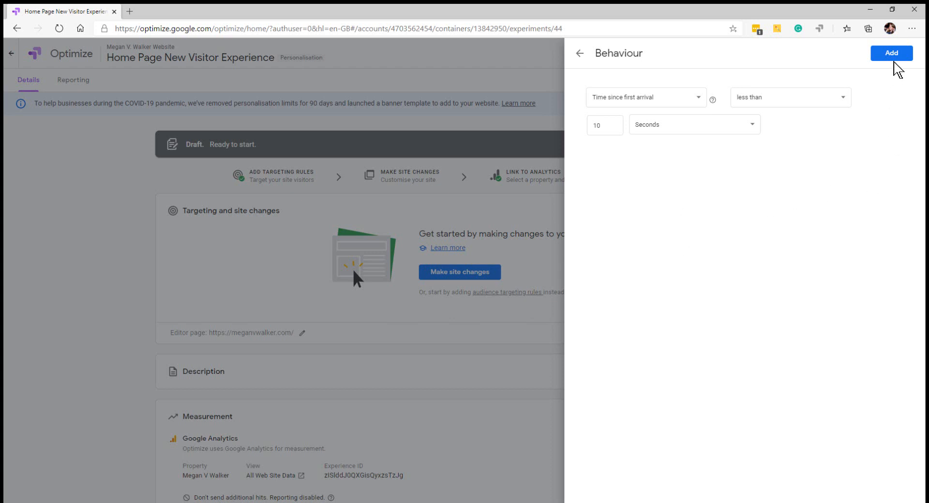
left_click(890, 56)
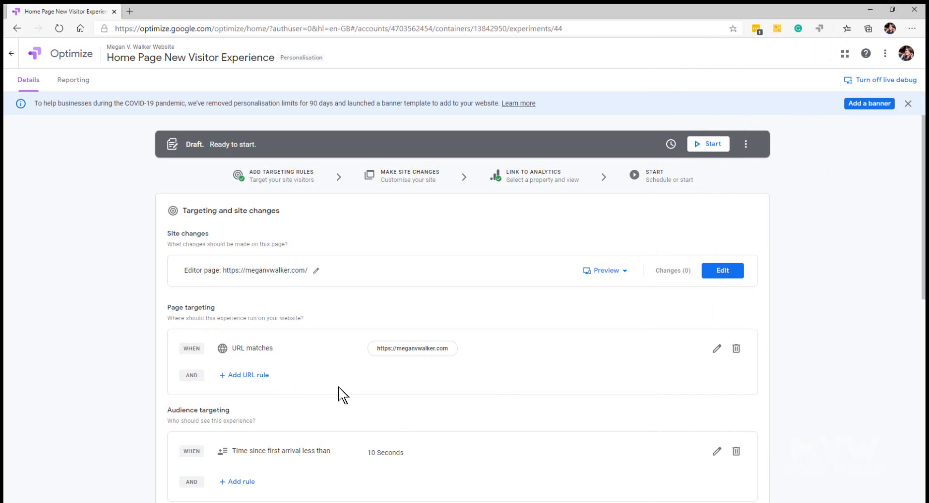
- Review the page and audience targeting rules and open the home page in the visual editor for site changes
scroll(339, 378, "down", 2)
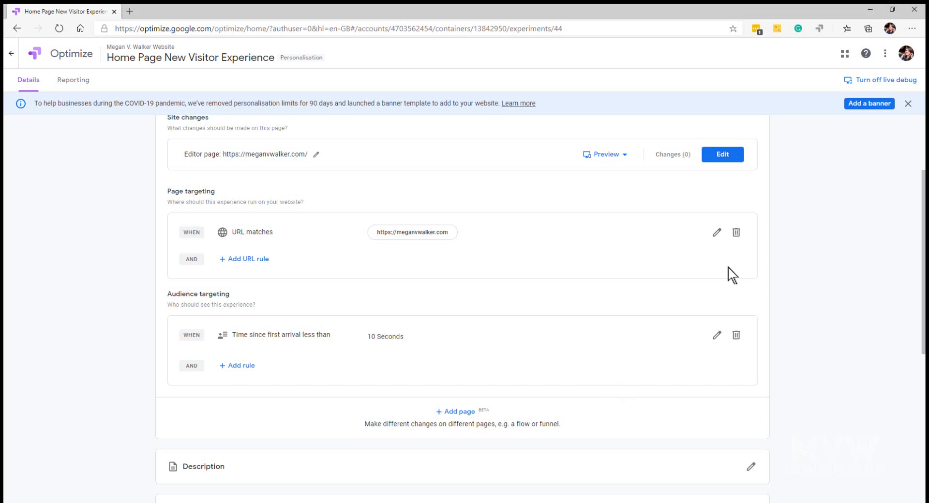
scroll(726, 269, "up", 2)
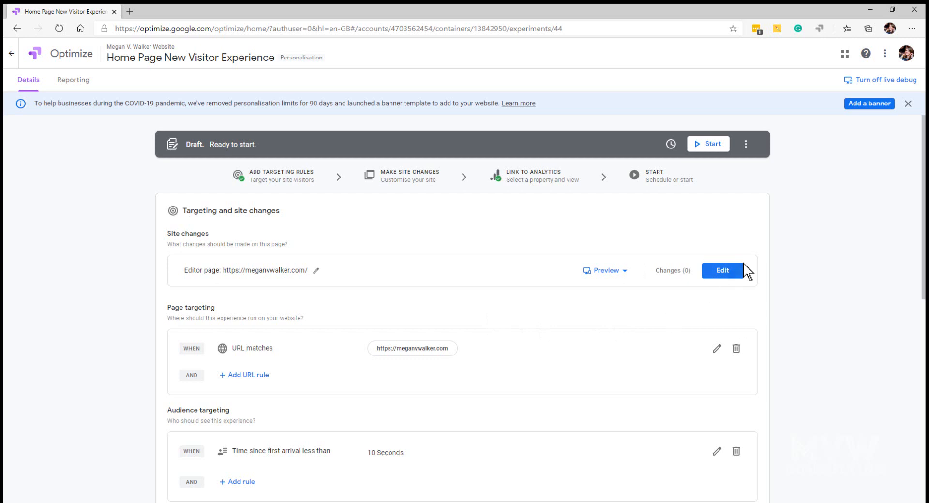
left_click(730, 272)
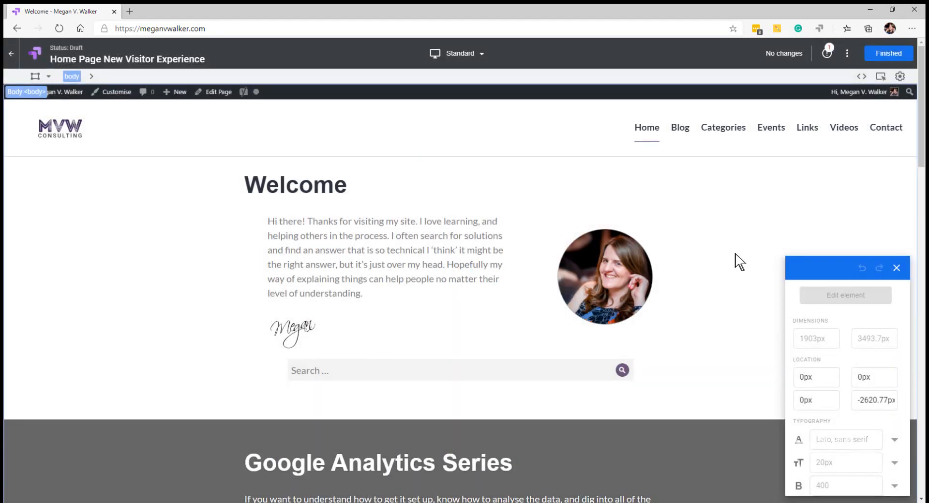
- Remove the search input and its search button from the Welcome section of the home page
left_click(404, 380)
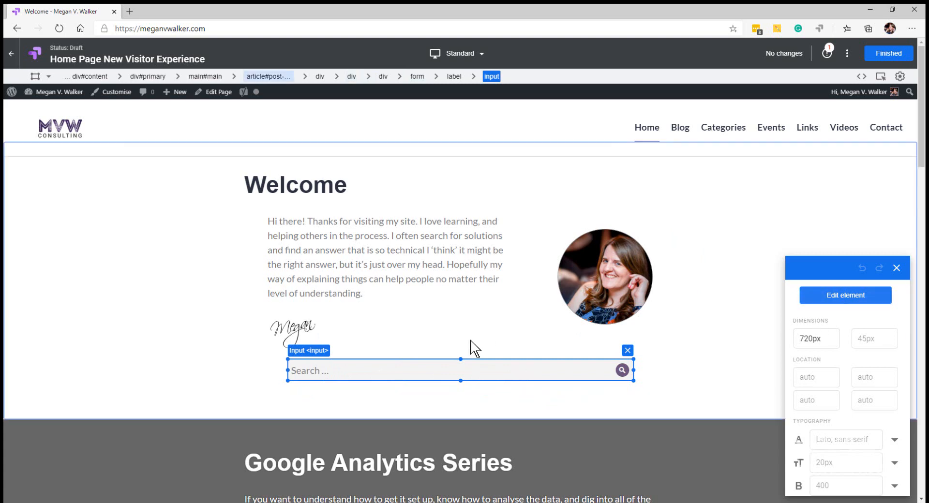
left_click(845, 296)
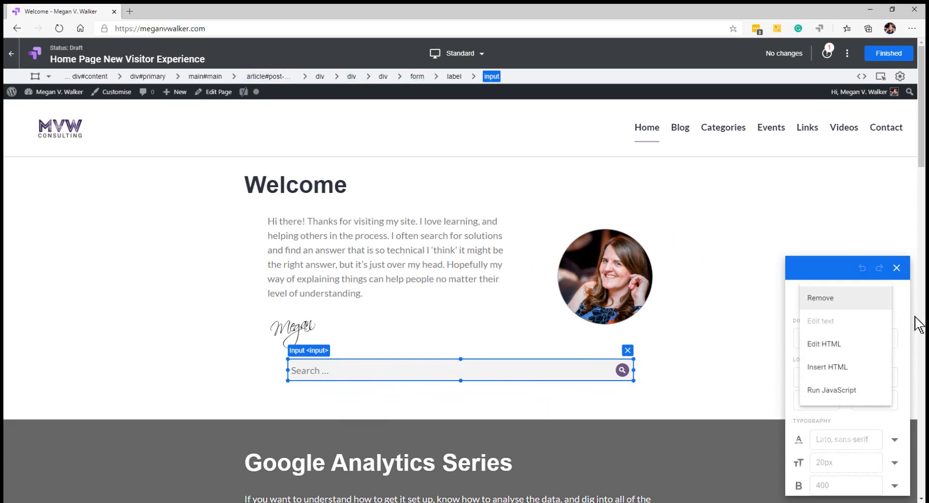
left_click(818, 297)
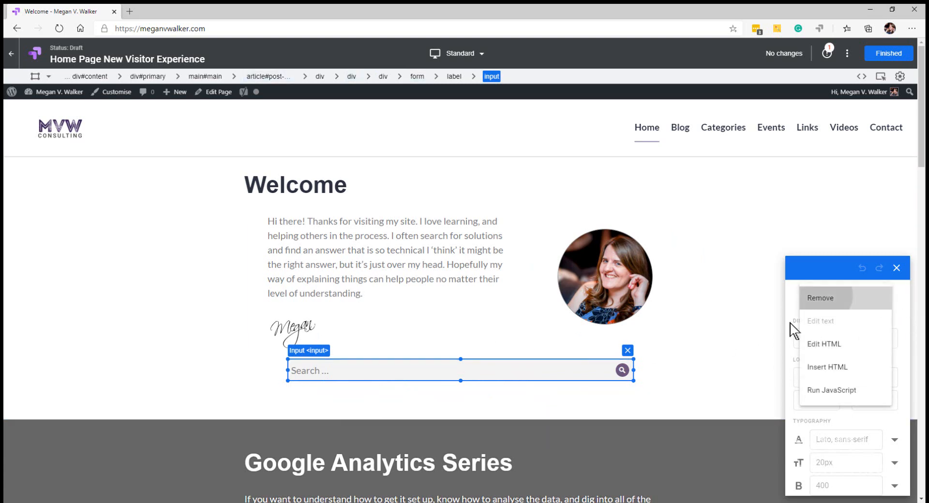
left_click(621, 372)
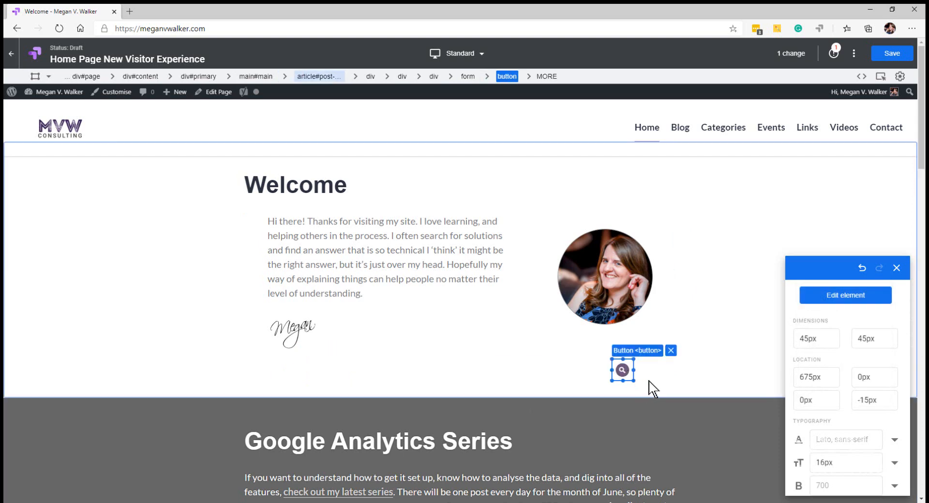
left_click(846, 294)
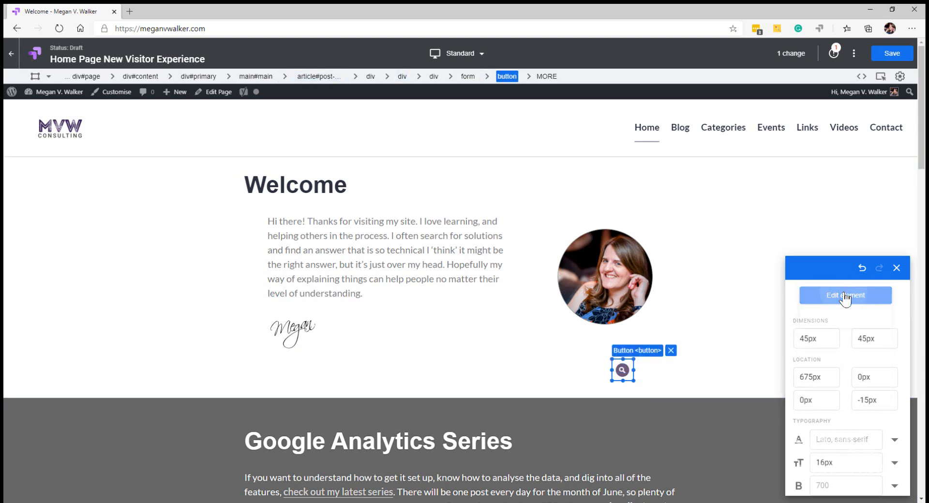
left_click(851, 299)
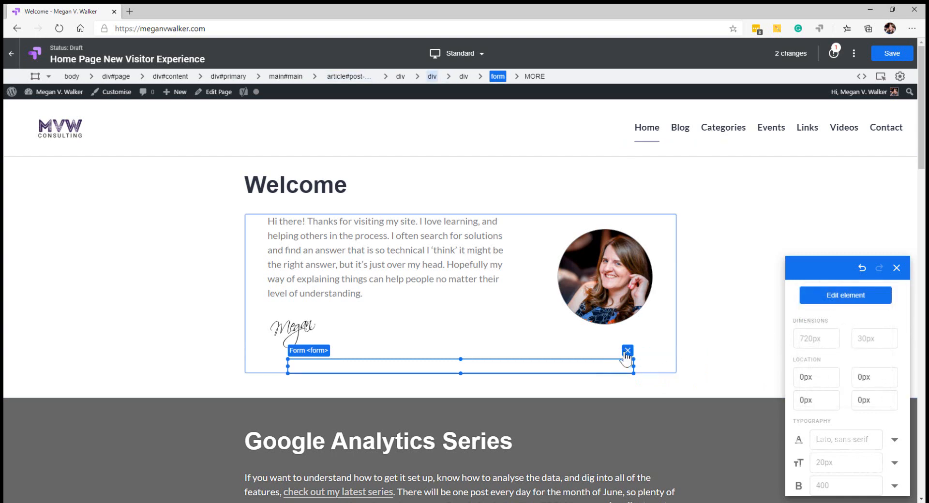
- Replace the "Welcome" text in the page heading's HTML with "Google Analytics Series" and apply it
left_click(290, 186)
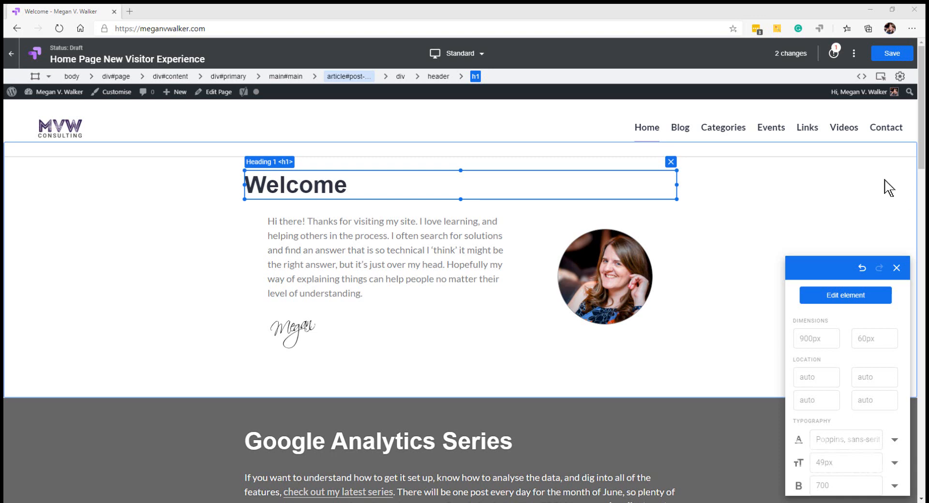
left_click(851, 293)
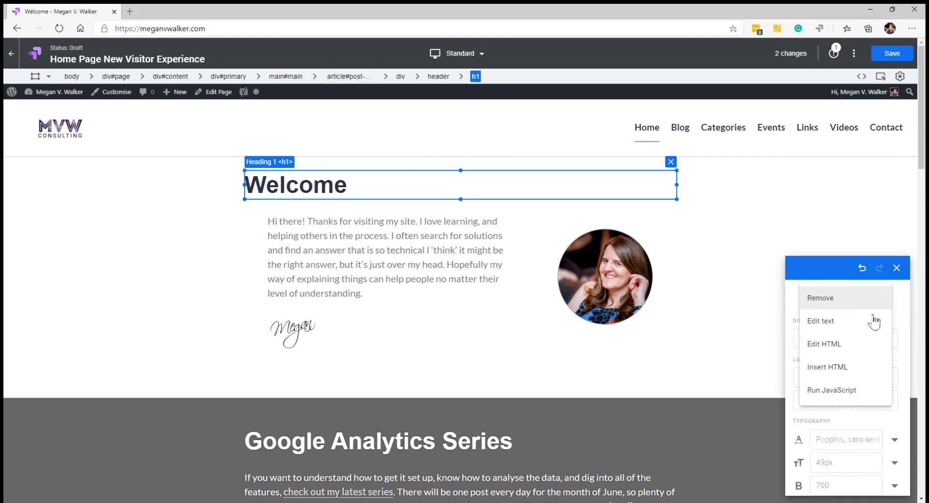
left_click(830, 345)
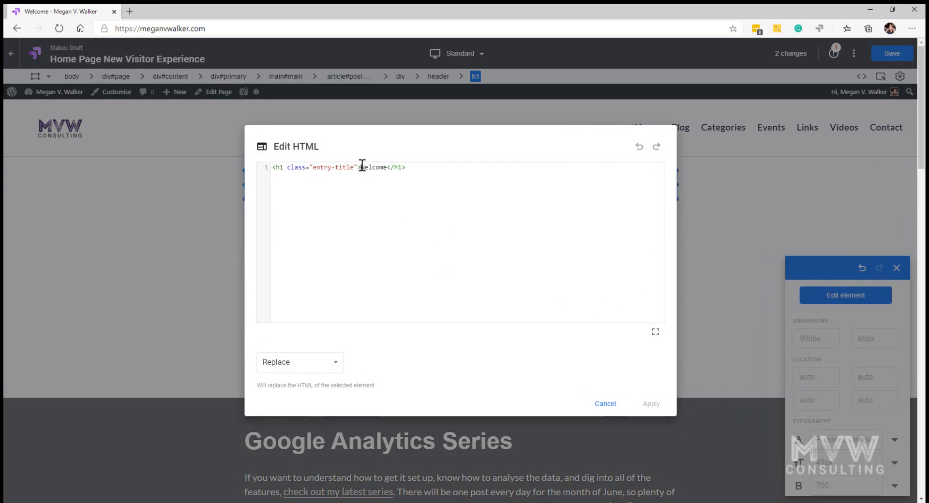
left_click_drag(361, 166, 381, 167)
type("Google Analytics Series")
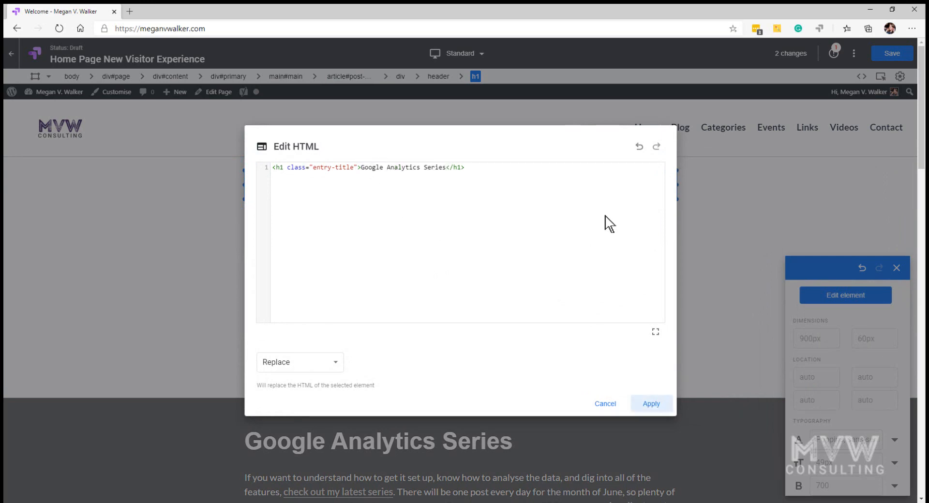
left_click(649, 405)
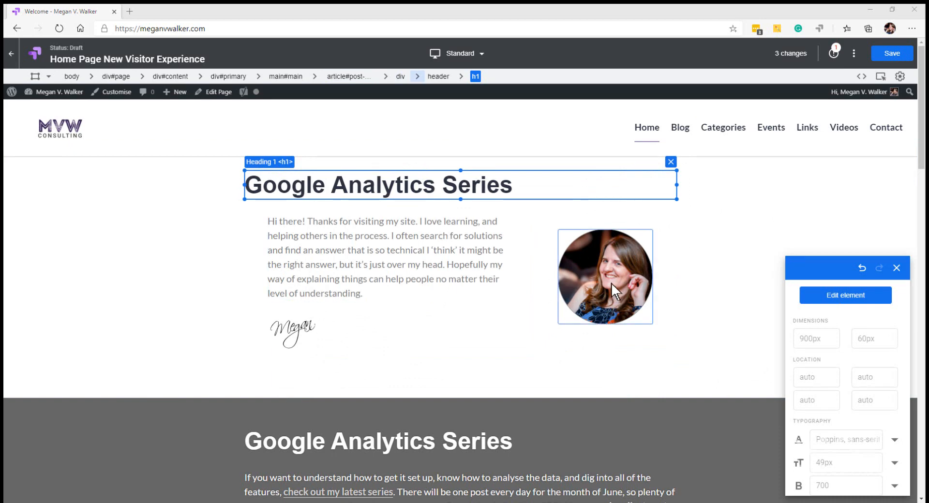
- Remove the figure containing the round portrait photo beside the introductory paragraph
left_click(438, 267)
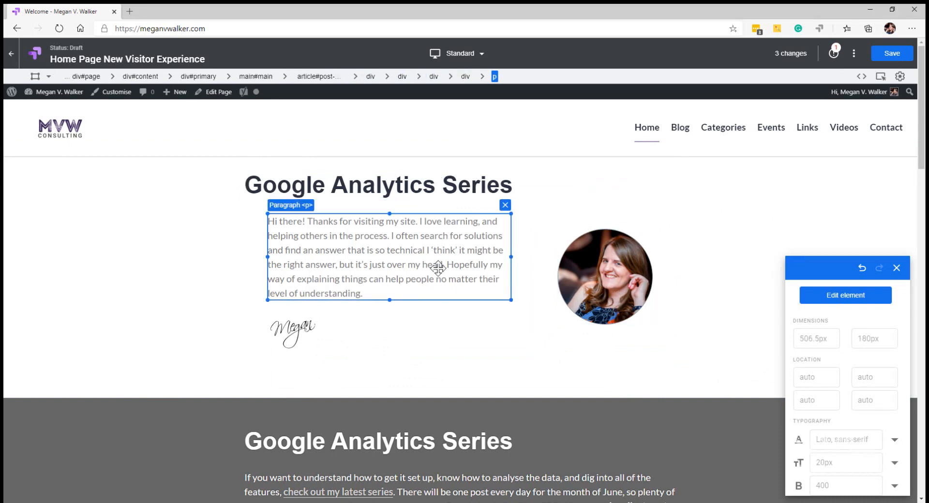
left_click(559, 242)
left_click(836, 300)
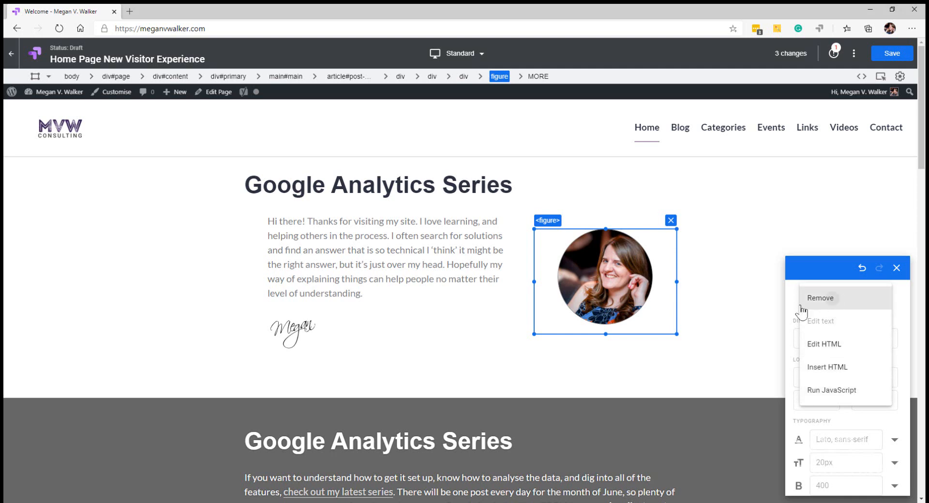
left_click(825, 299)
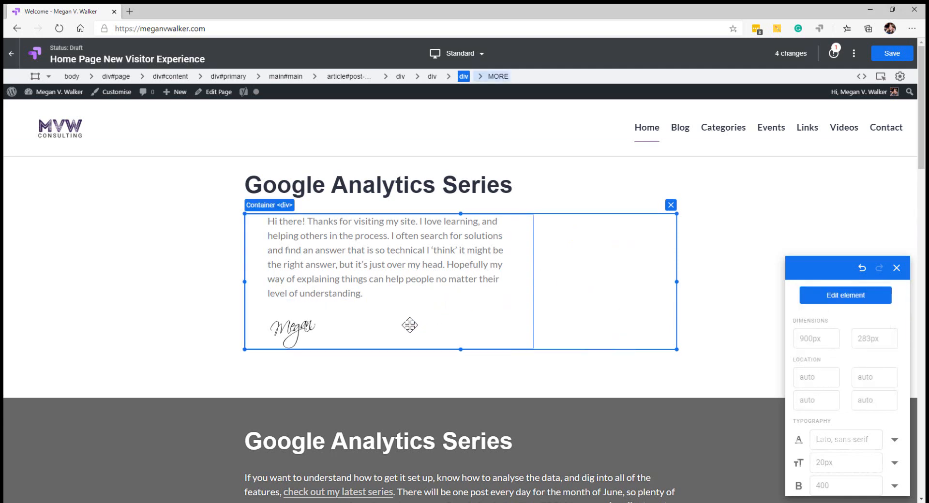
- Remove the handwritten signature image below the introductory paragraph
left_click(297, 335)
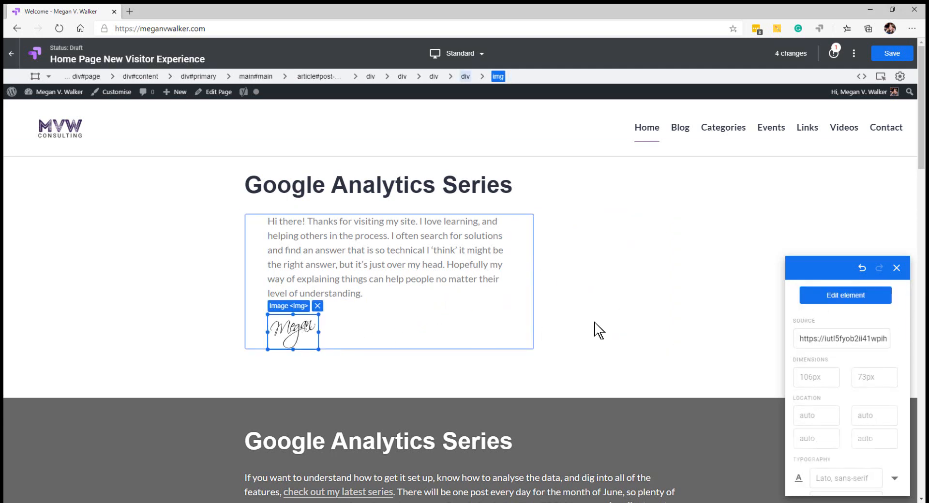
left_click(871, 296)
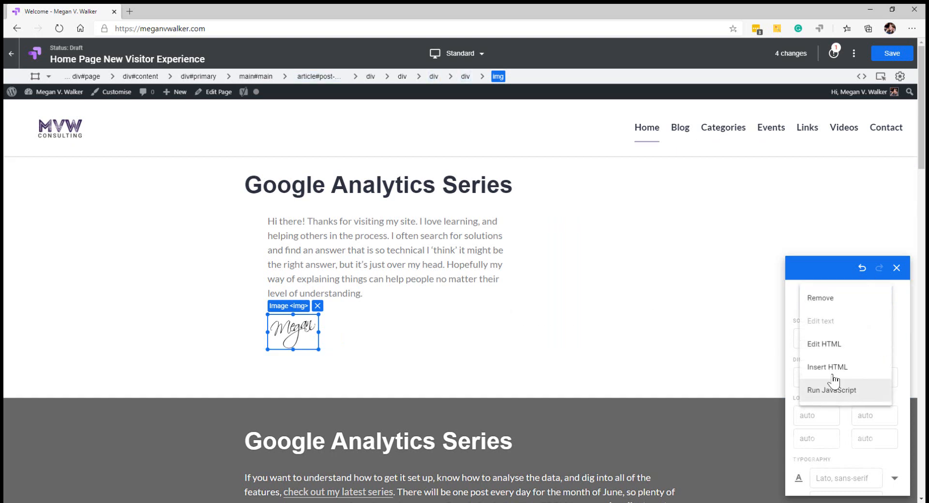
left_click(836, 308)
- Widen the container around the introductory paragraph to 917 px
left_click(414, 292)
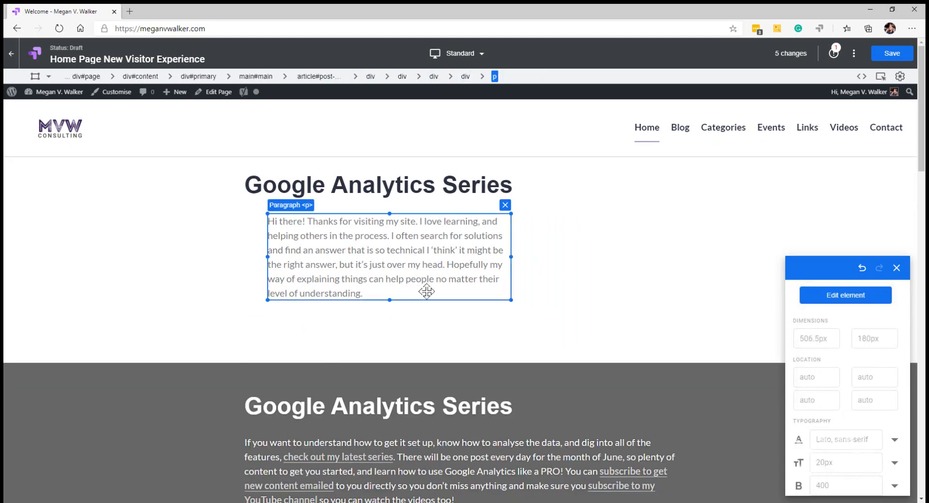
left_click(528, 272)
left_click_drag(534, 264, 689, 266)
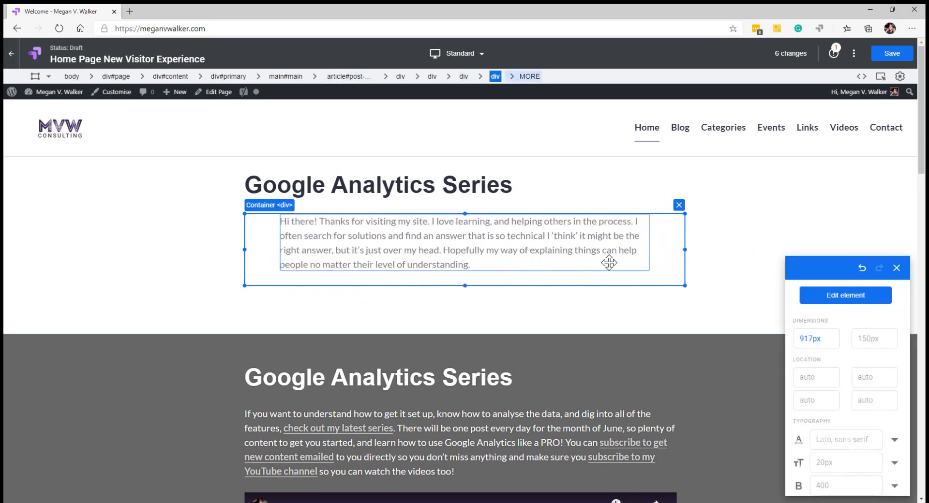
- Replace the introductory paragraph's text in its HTML with the Google Analytics series text, from "I've written about so many subjects" to "like a PRO!"
left_click(430, 264)
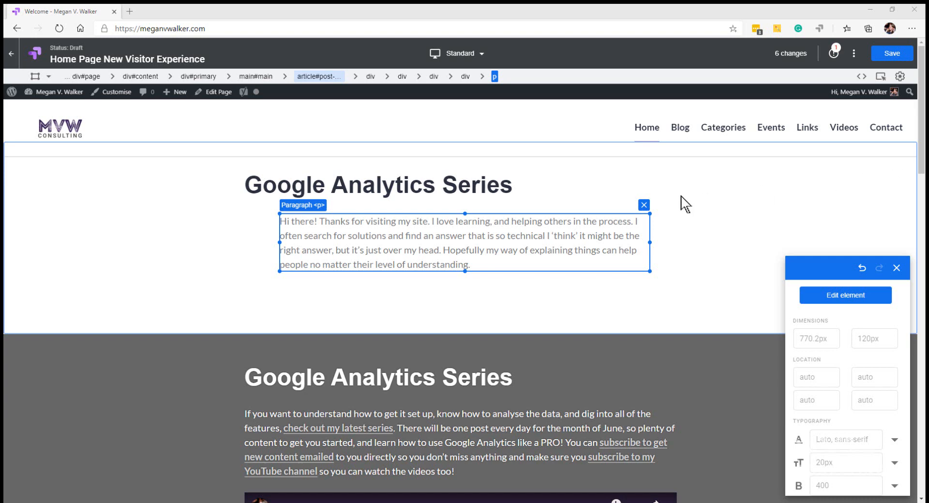
left_click(473, 254)
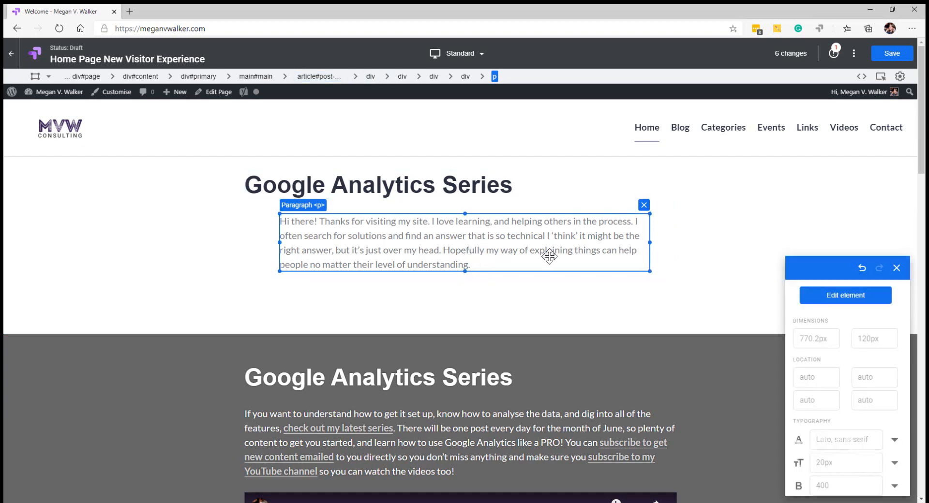
left_click(866, 293)
left_click(846, 344)
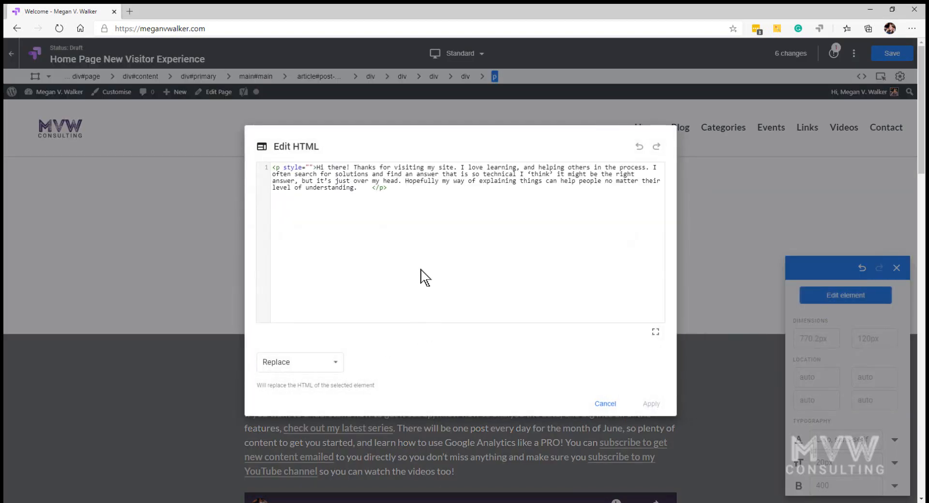
left_click_drag(366, 187, 316, 167)
type("I've written about so many subjects through the years, mainly on the topic of the Power Platform. I've covered Dynamics 365 Customer Engagement, D365 Marketing and of course, Forms Pro!One area I've not touched on, but is important for anyone with their own website or who is implementing a portal for a client, and that's Google Analytics. 📊📉📈 So, if you want to understand how to get it set up, know how to analyse the data, and dig in to all of the features, sign up today. There will be one post every day for the month of June, so plenty of content to get you started, and learn how to use Google Analytics like a PRO!")
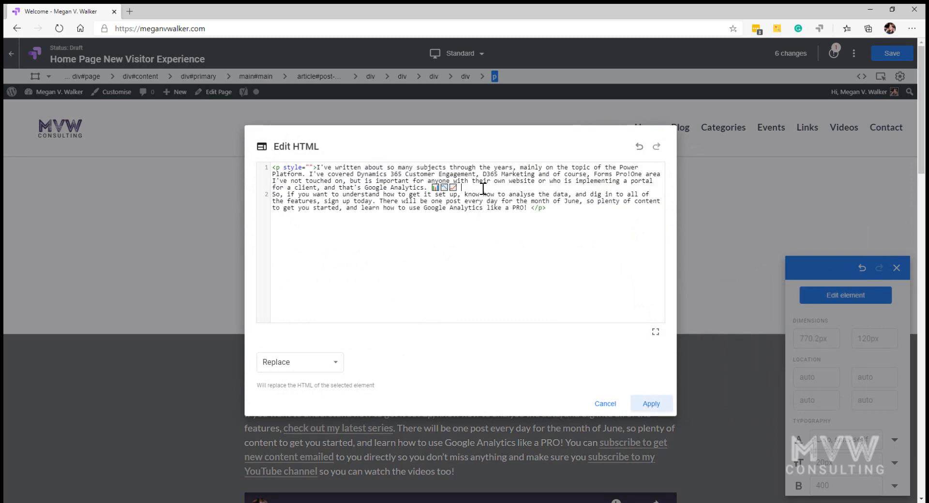
- Split the new text into two paragraphs with </p><p> before "So, if you want to understand" and apply the HTML
type("<p>")
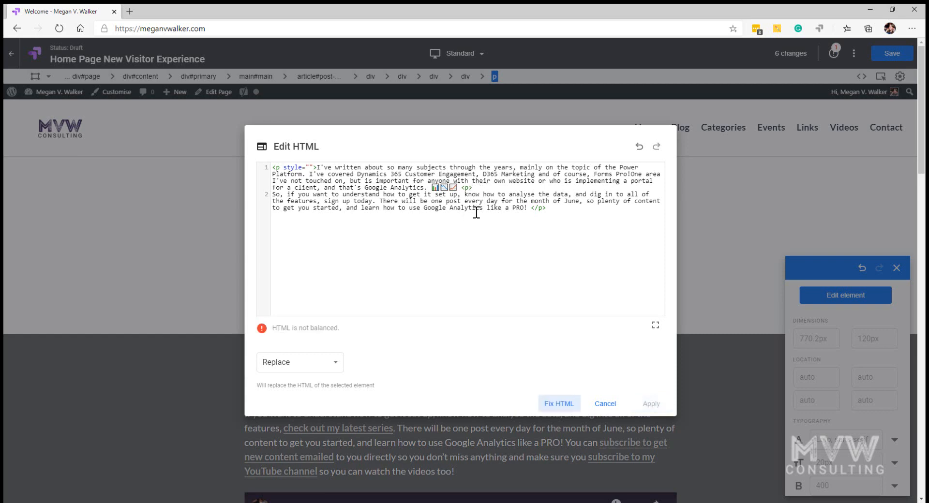
left_click(550, 404)
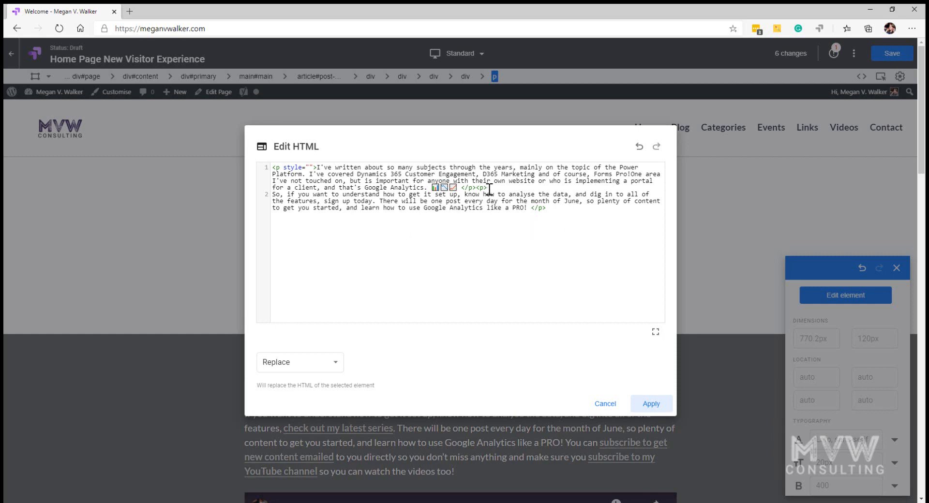
left_click_drag(488, 188, 462, 189)
left_click(477, 189)
left_click(651, 404)
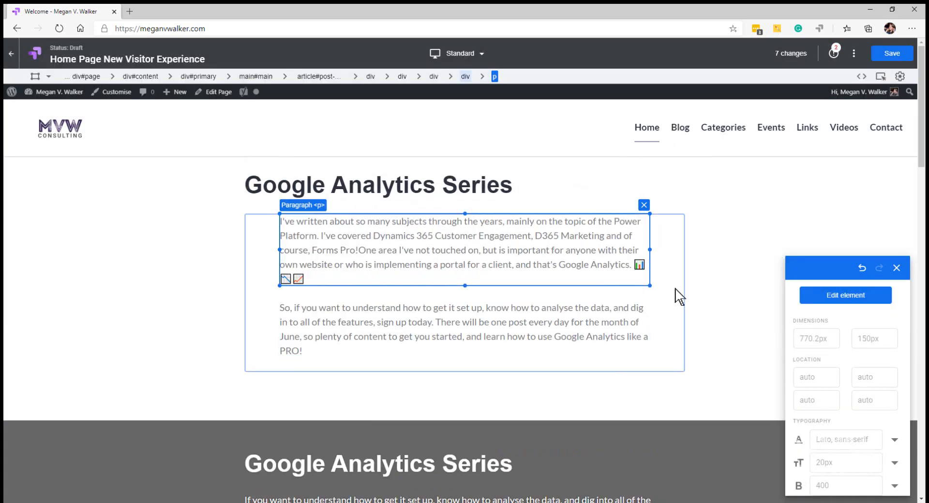
- Save the home page changes and check the modified page in the iPhone 7 device view
left_click(135, 320)
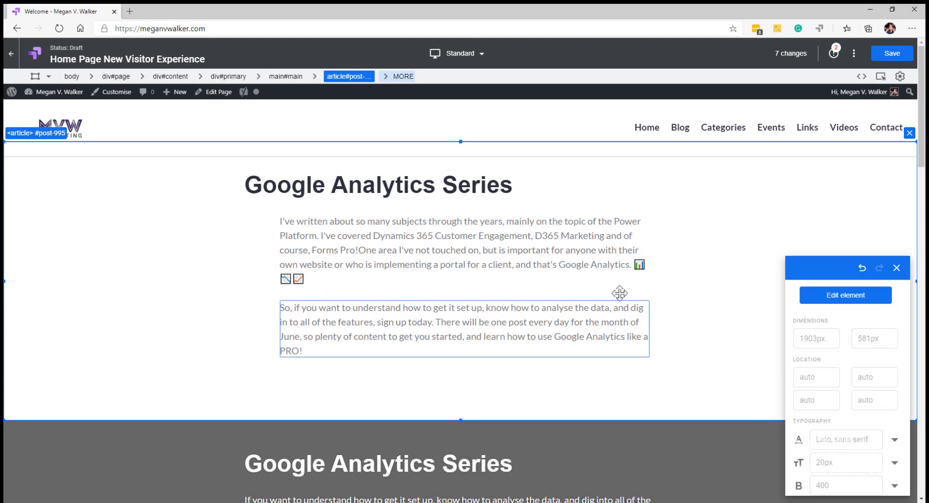
left_click(879, 54)
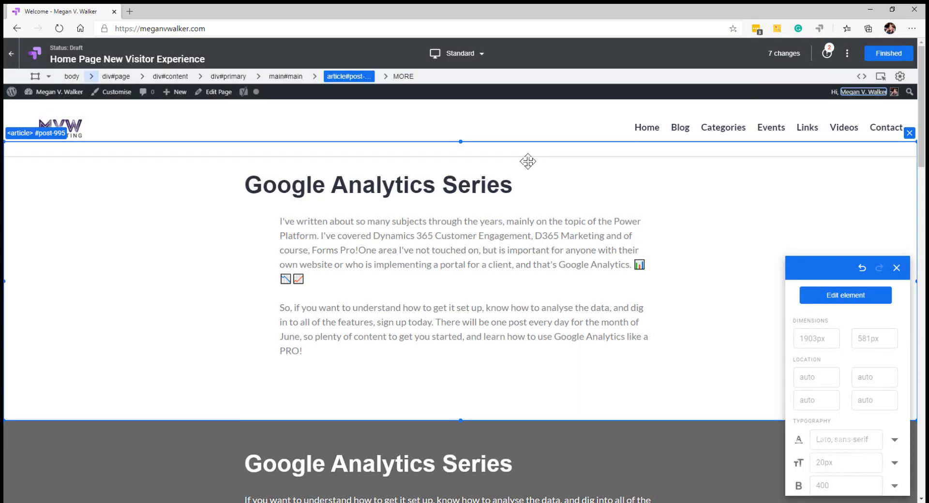
left_click(481, 54)
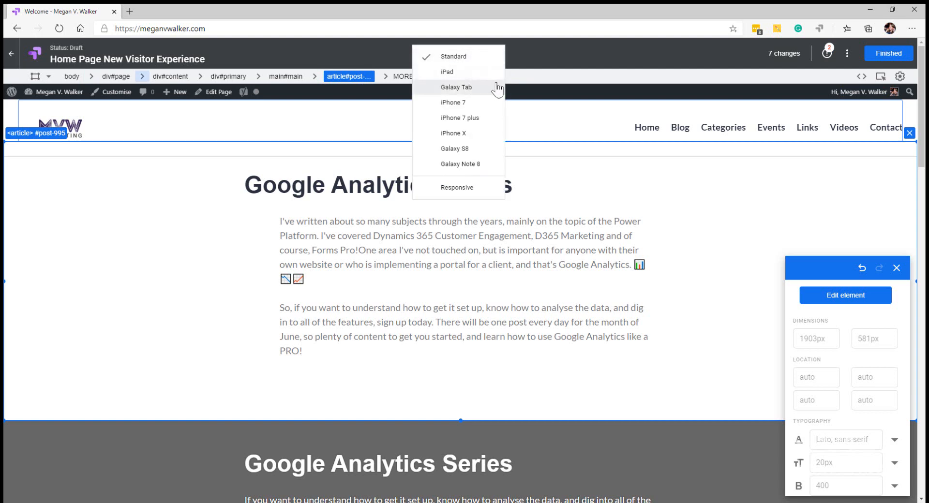
left_click(465, 102)
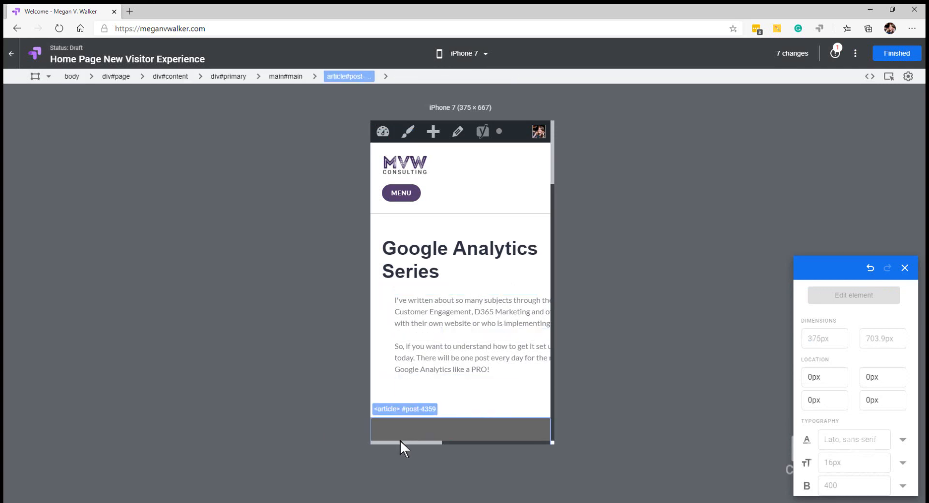
left_click_drag(399, 441, 307, 451)
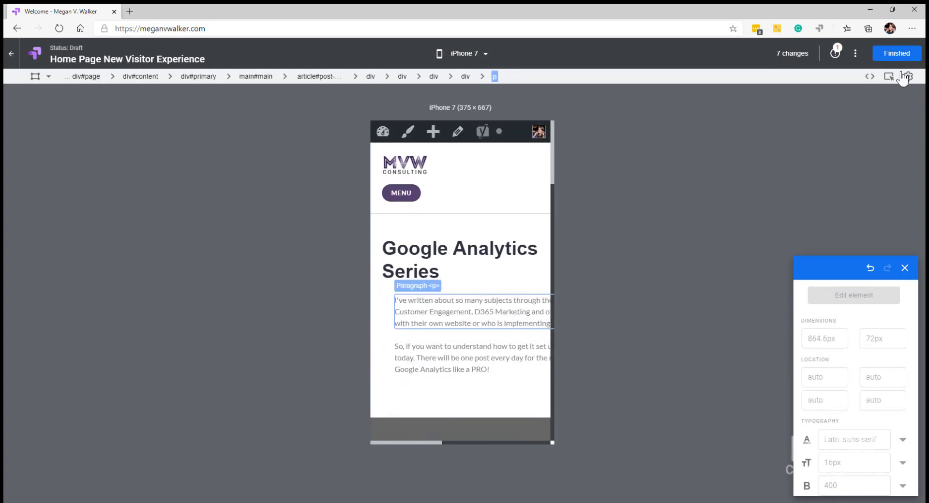
- Finish editing the page and start the Home Page New Visitor Experience personalisation with email notifications on
left_click(903, 56)
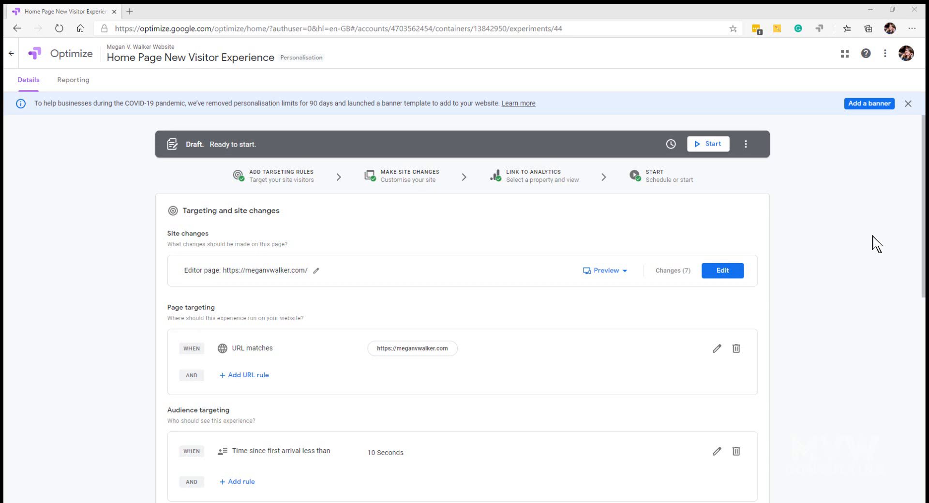
left_click(709, 143)
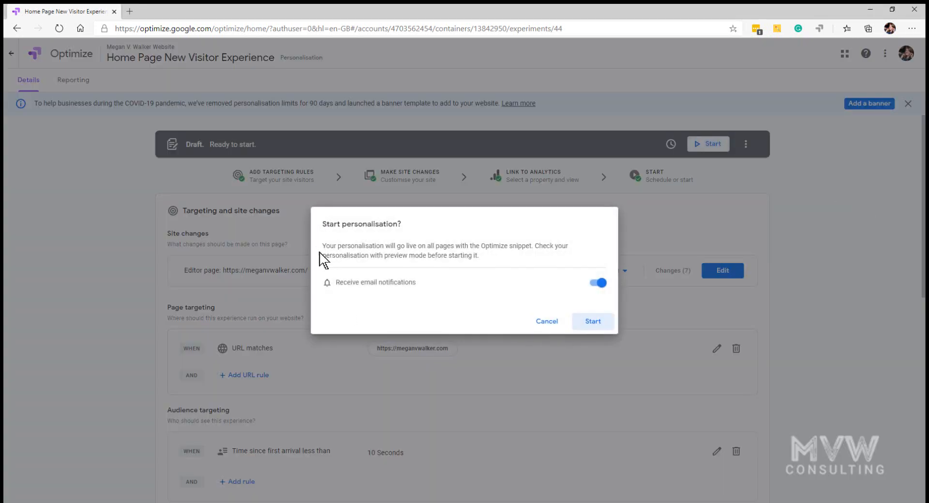
left_click(589, 324)
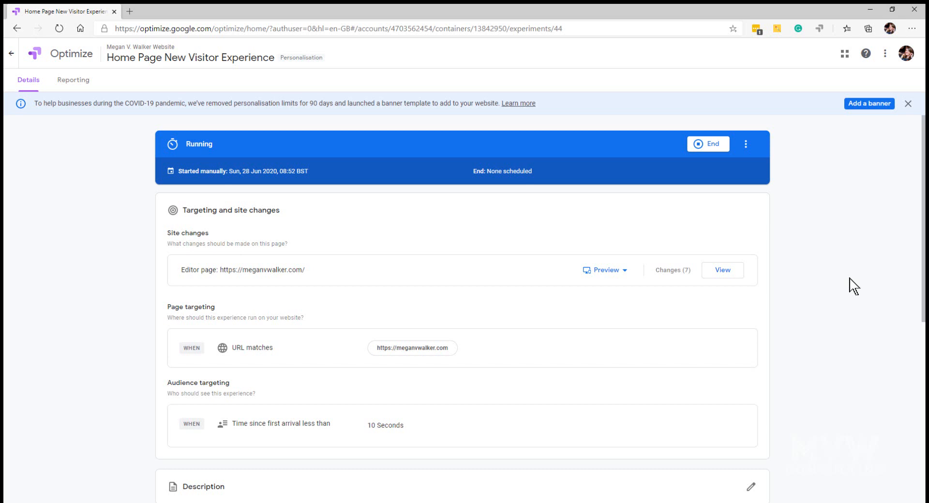
scroll(721, 220, "down", 1)
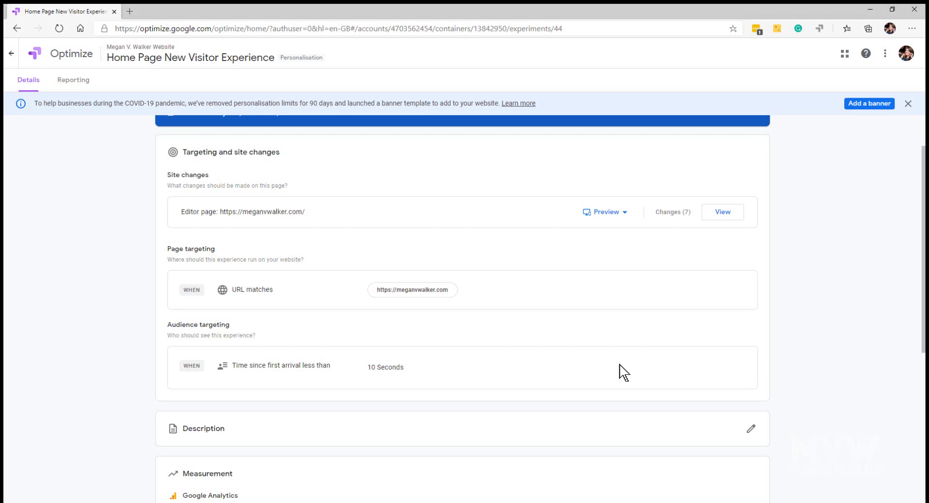
scroll(629, 370, "up", 1)
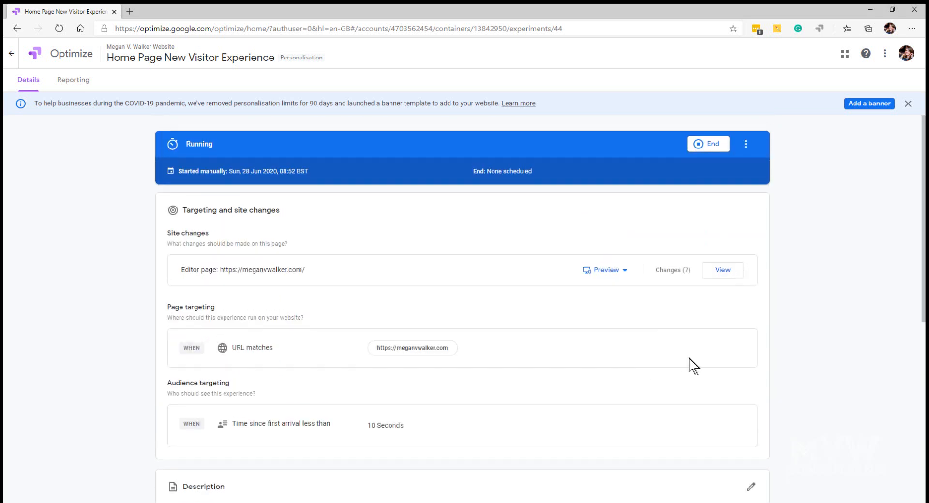